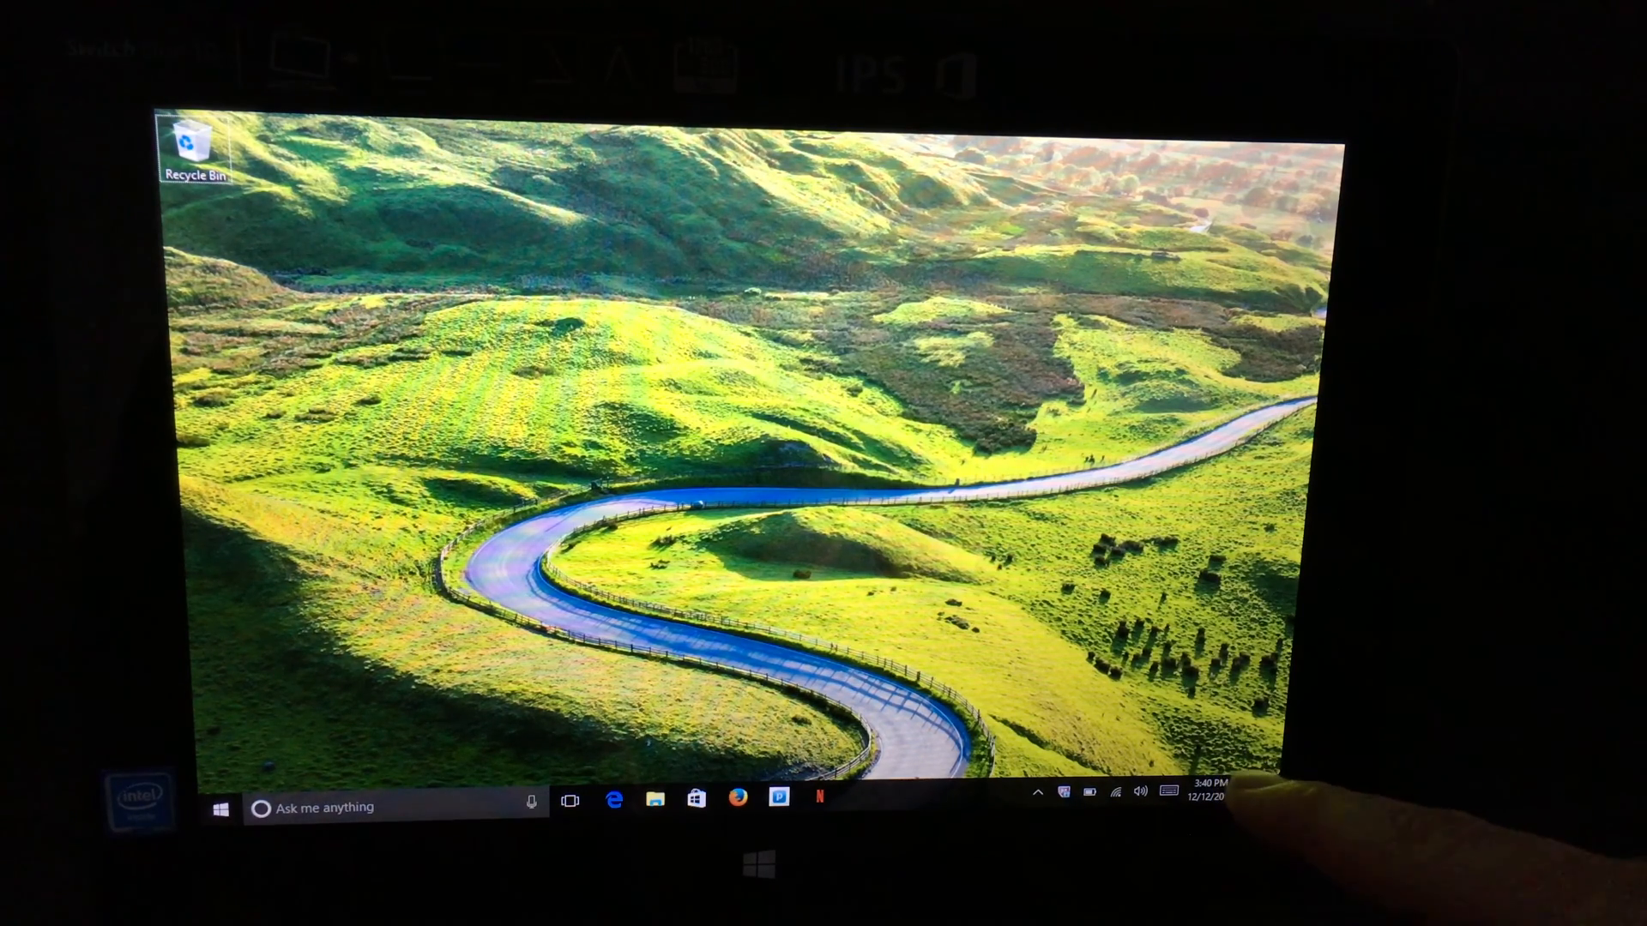
Step: Expand and then dismiss the notifications and quick actions panel
click(1254, 794)
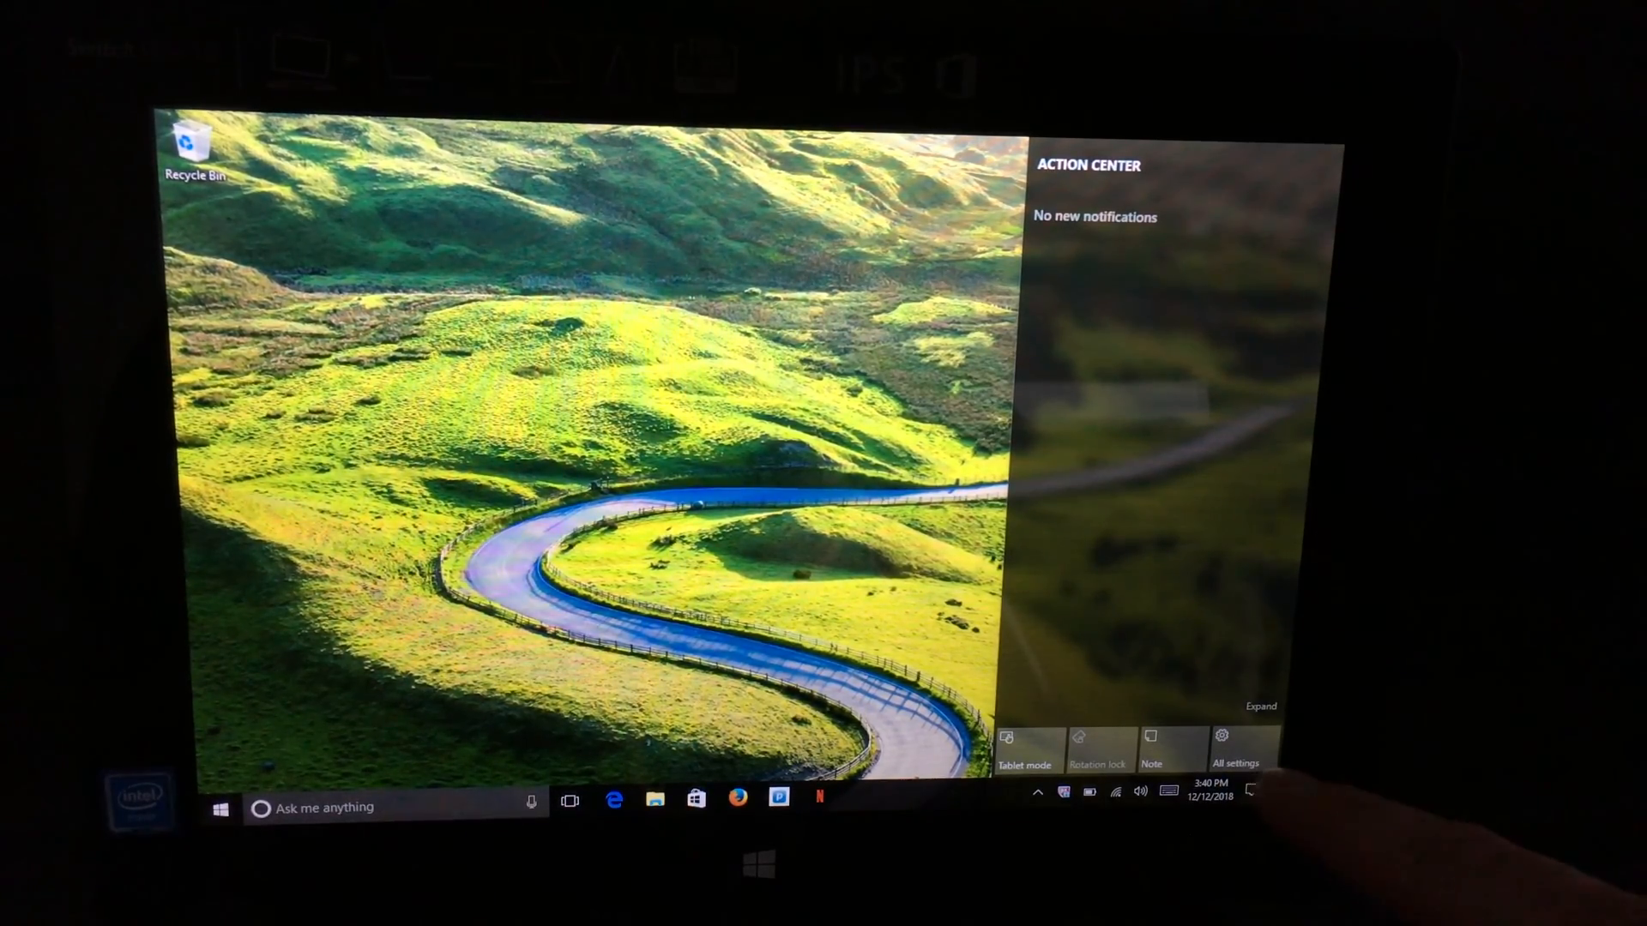
click(1262, 707)
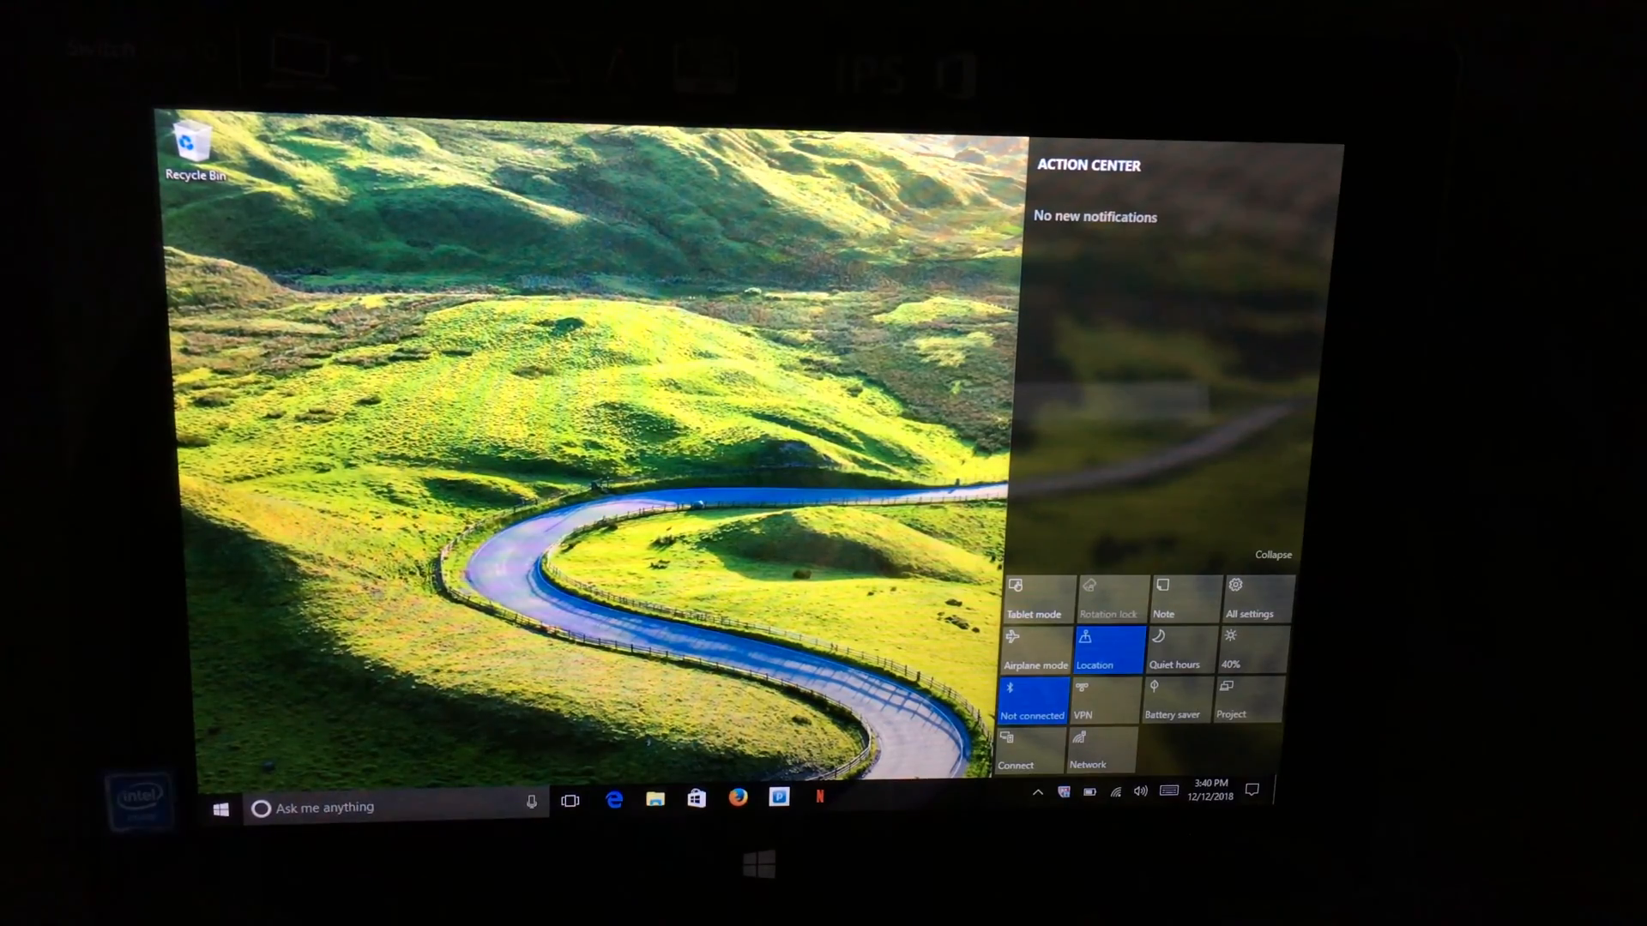
click(378, 548)
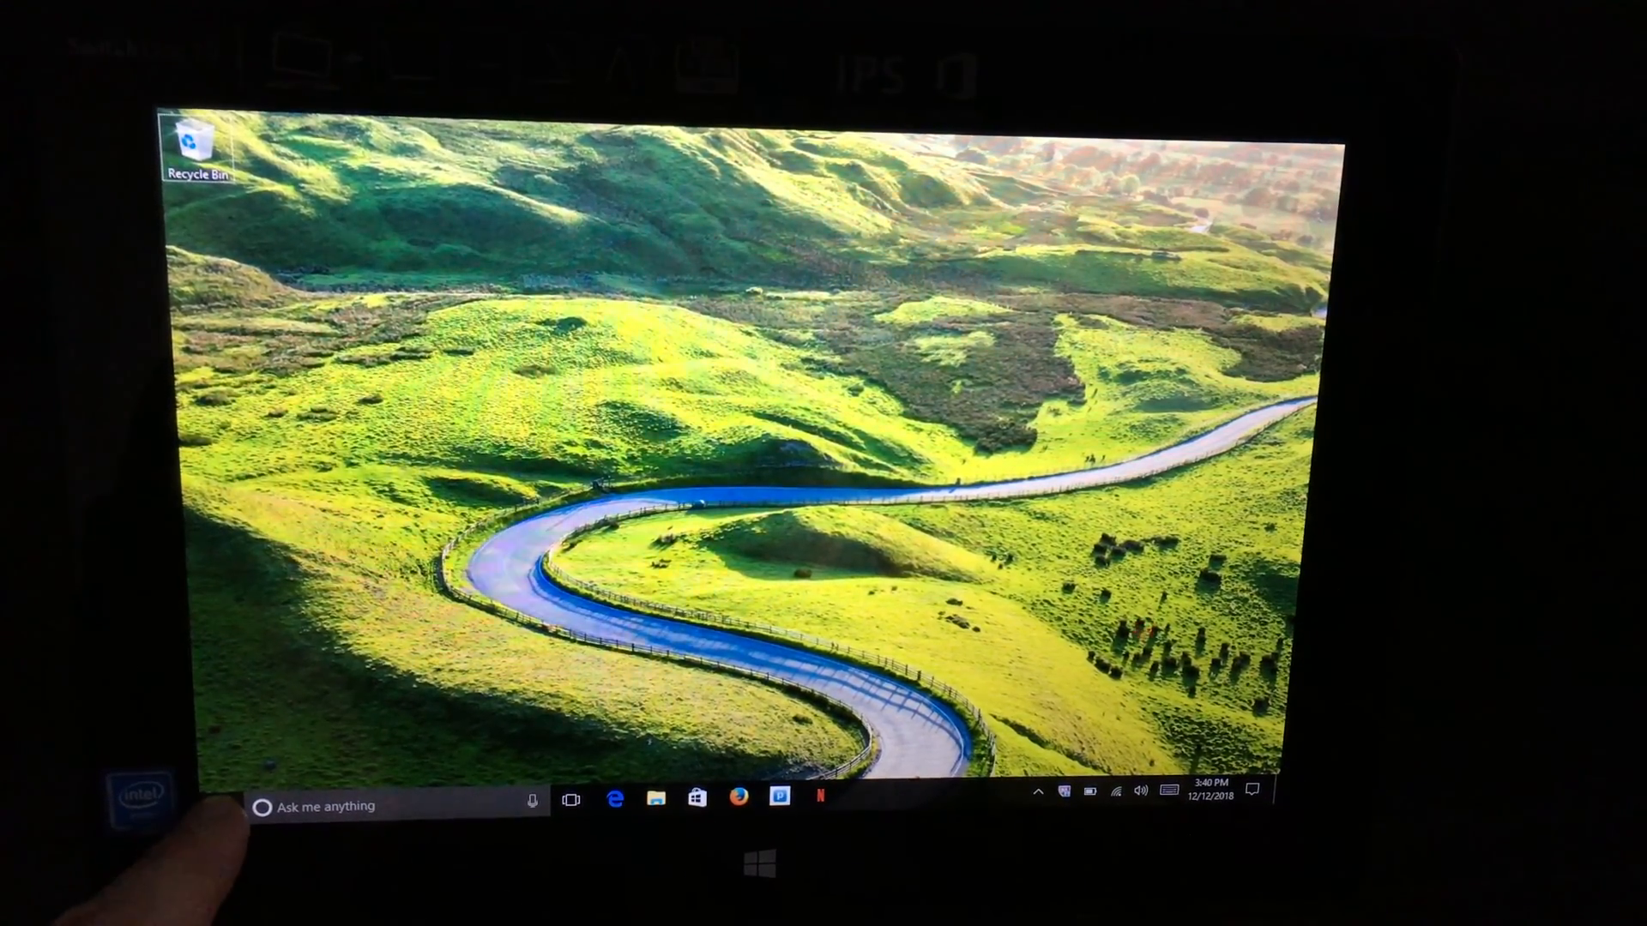
Step: Search Start for 'update' and go to the Check for updates settings page
click(221, 808)
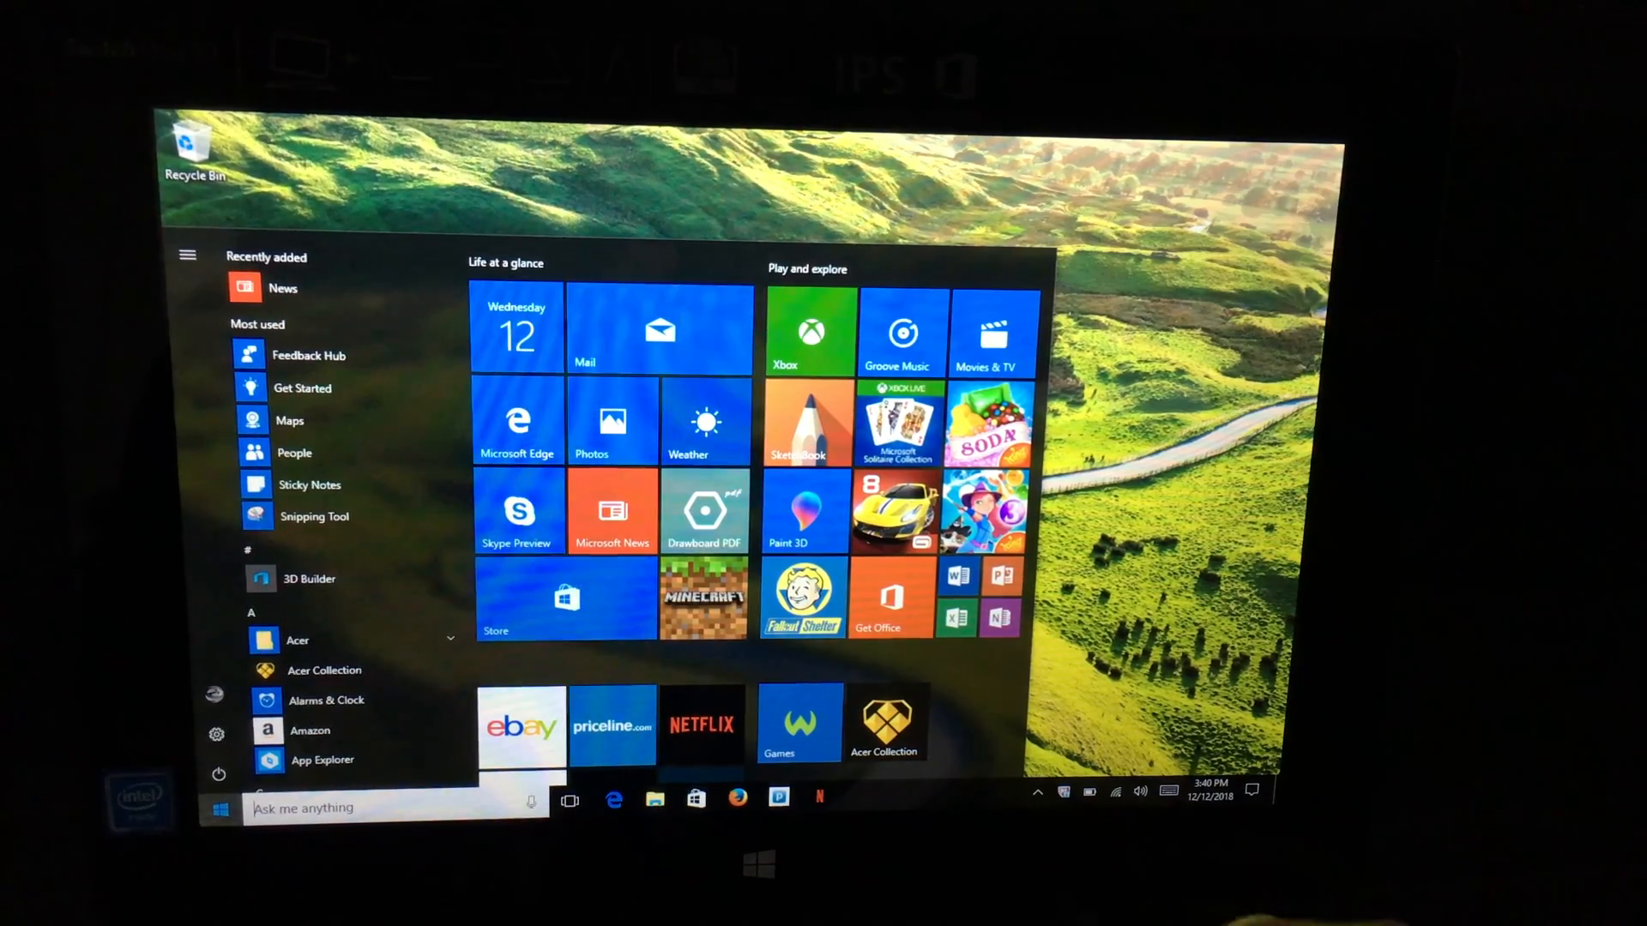
text(u)
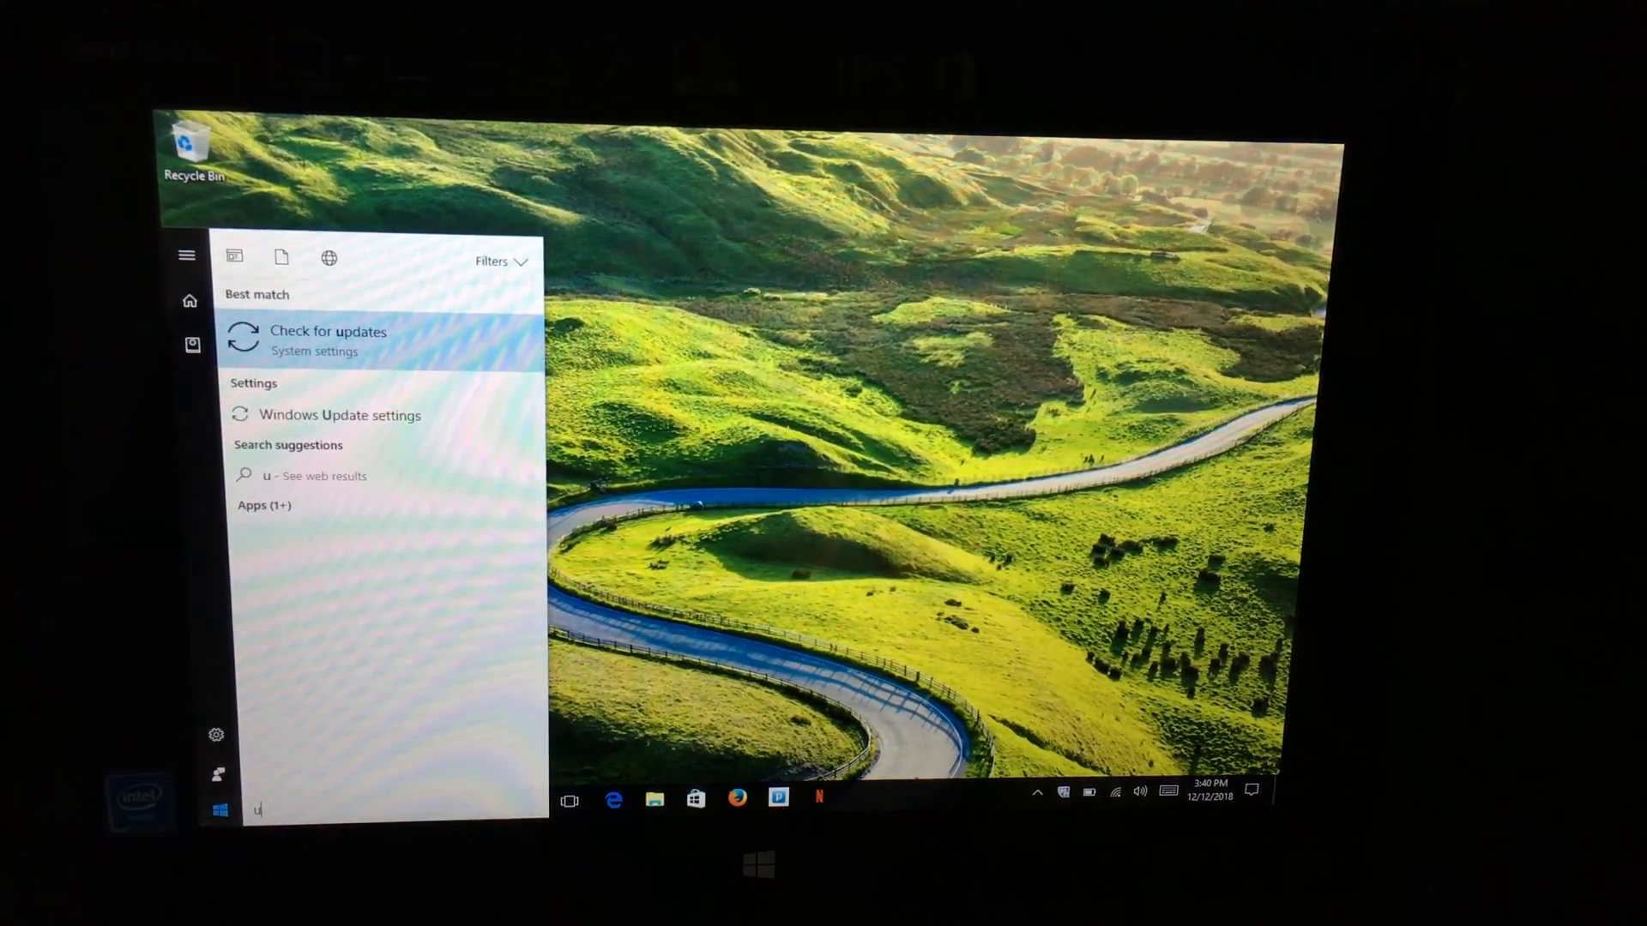
text(pdate)
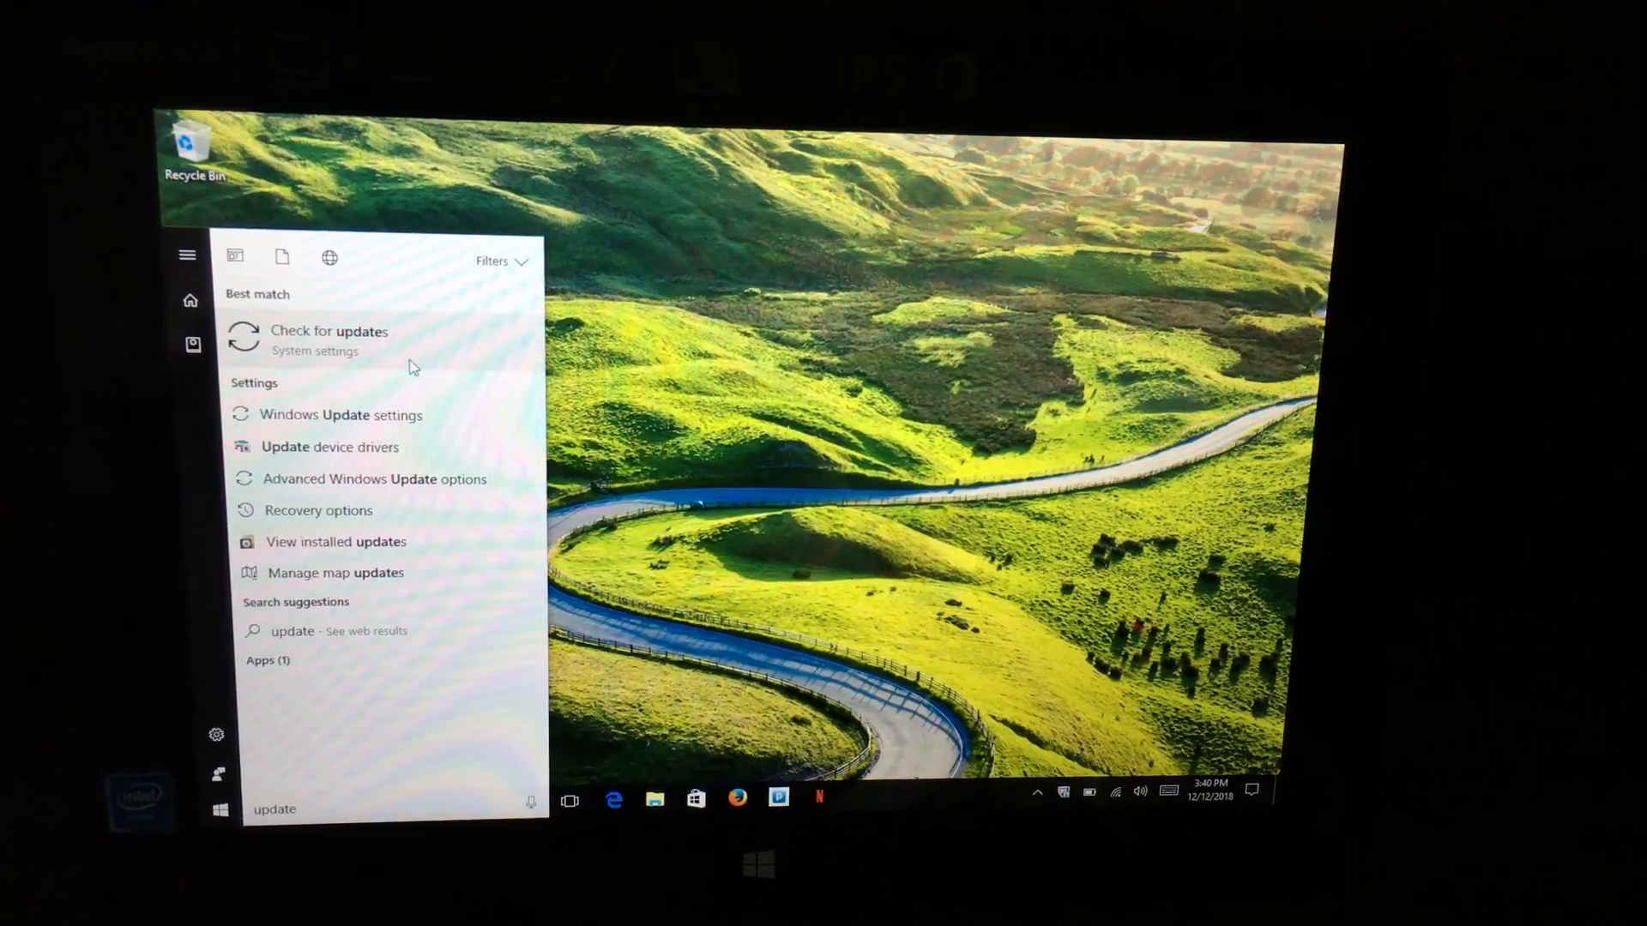
click(386, 339)
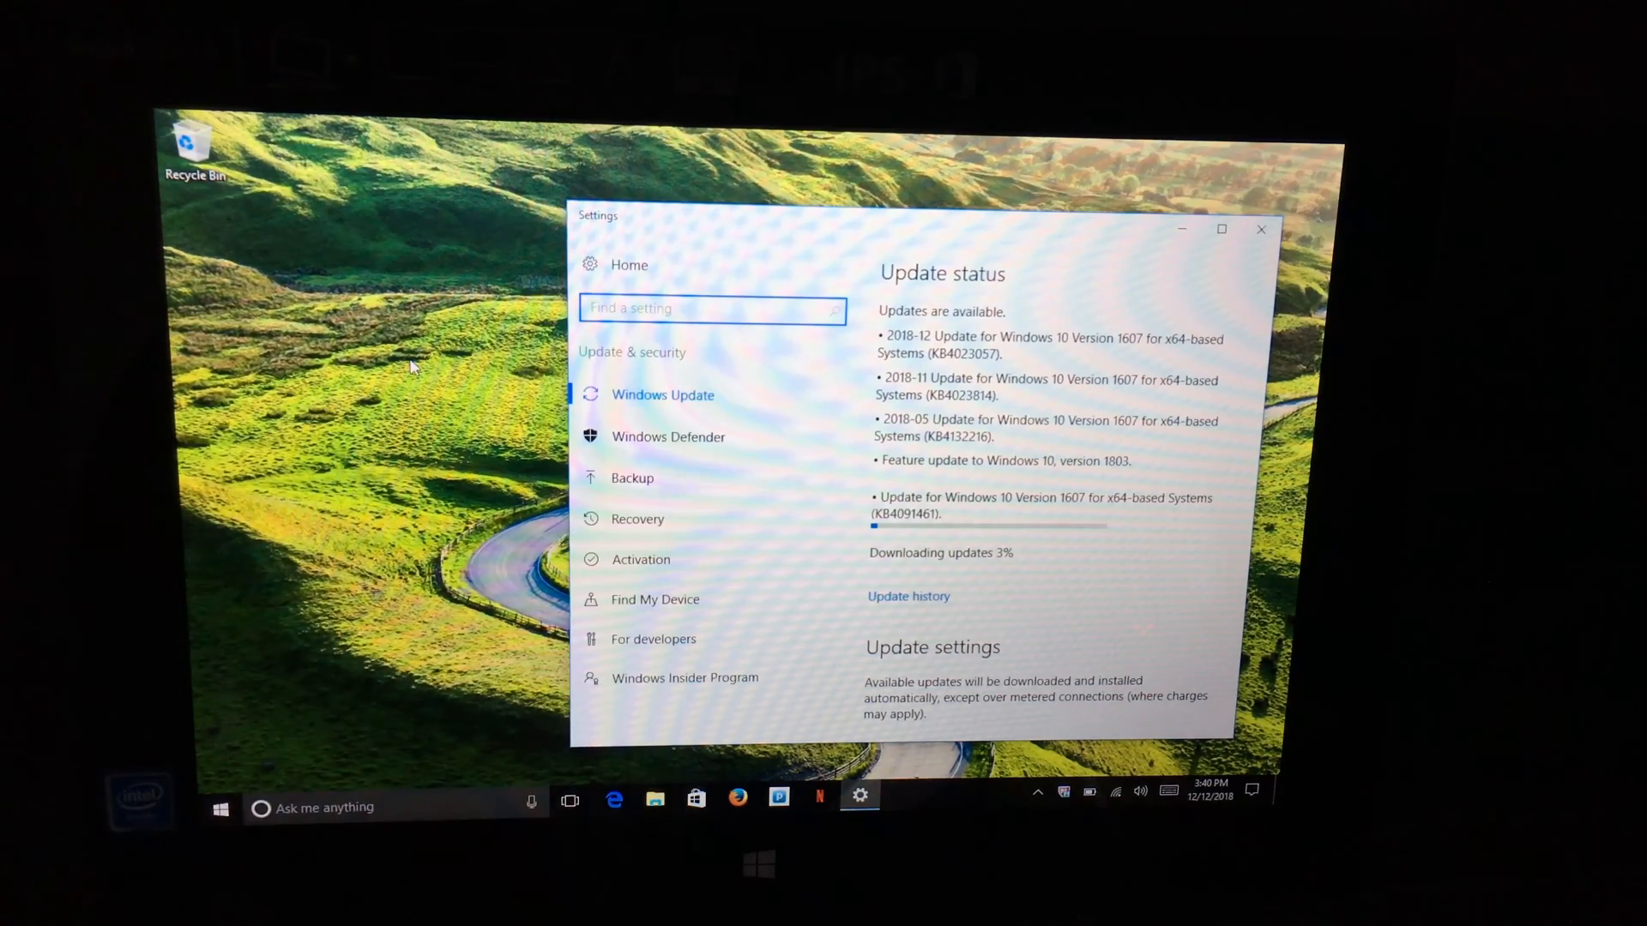
Step: Go to Recovery and choose Get started under Reset this PC
click(638, 520)
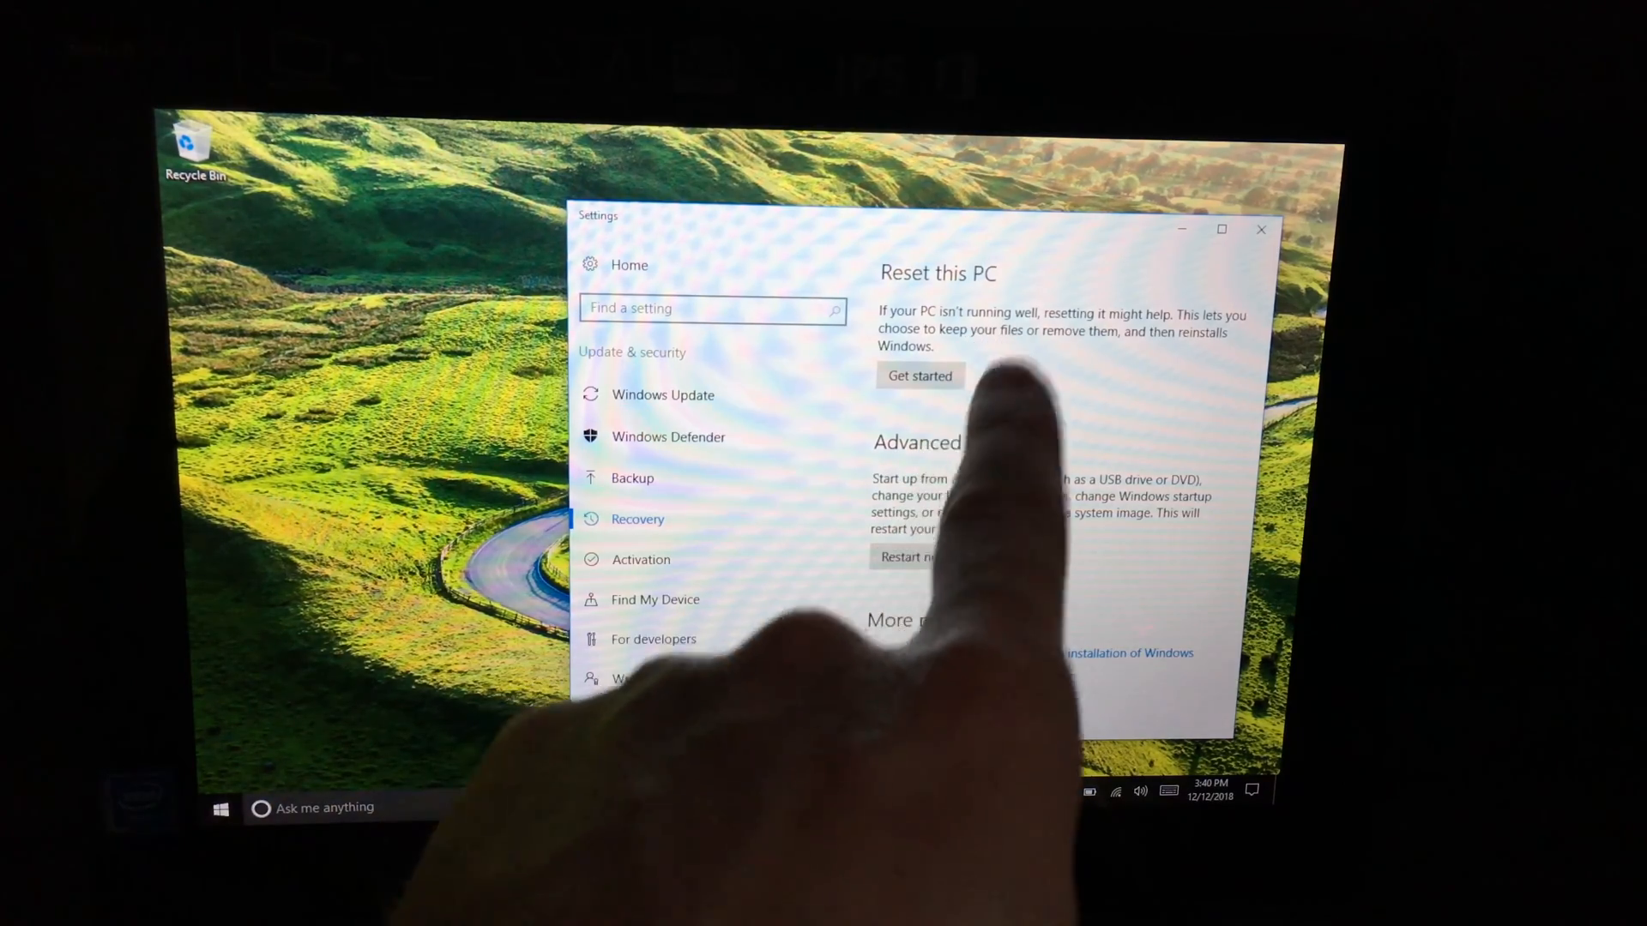
click(920, 376)
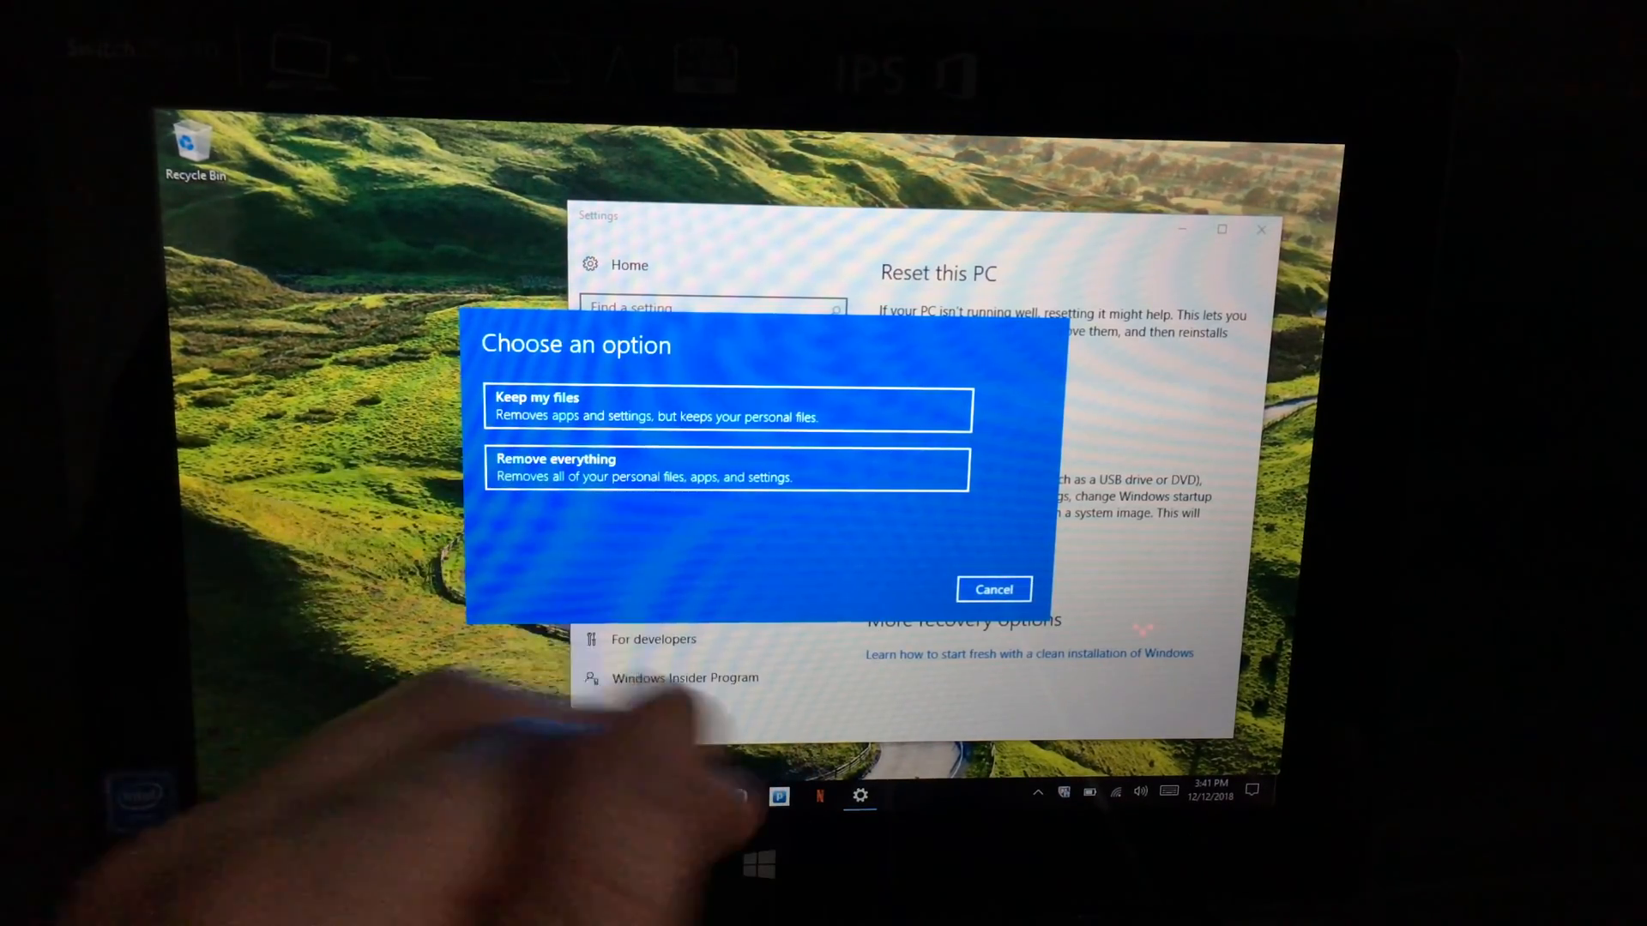
Step: Choose Remove everything, then Remove files and clean the drive
click(604, 468)
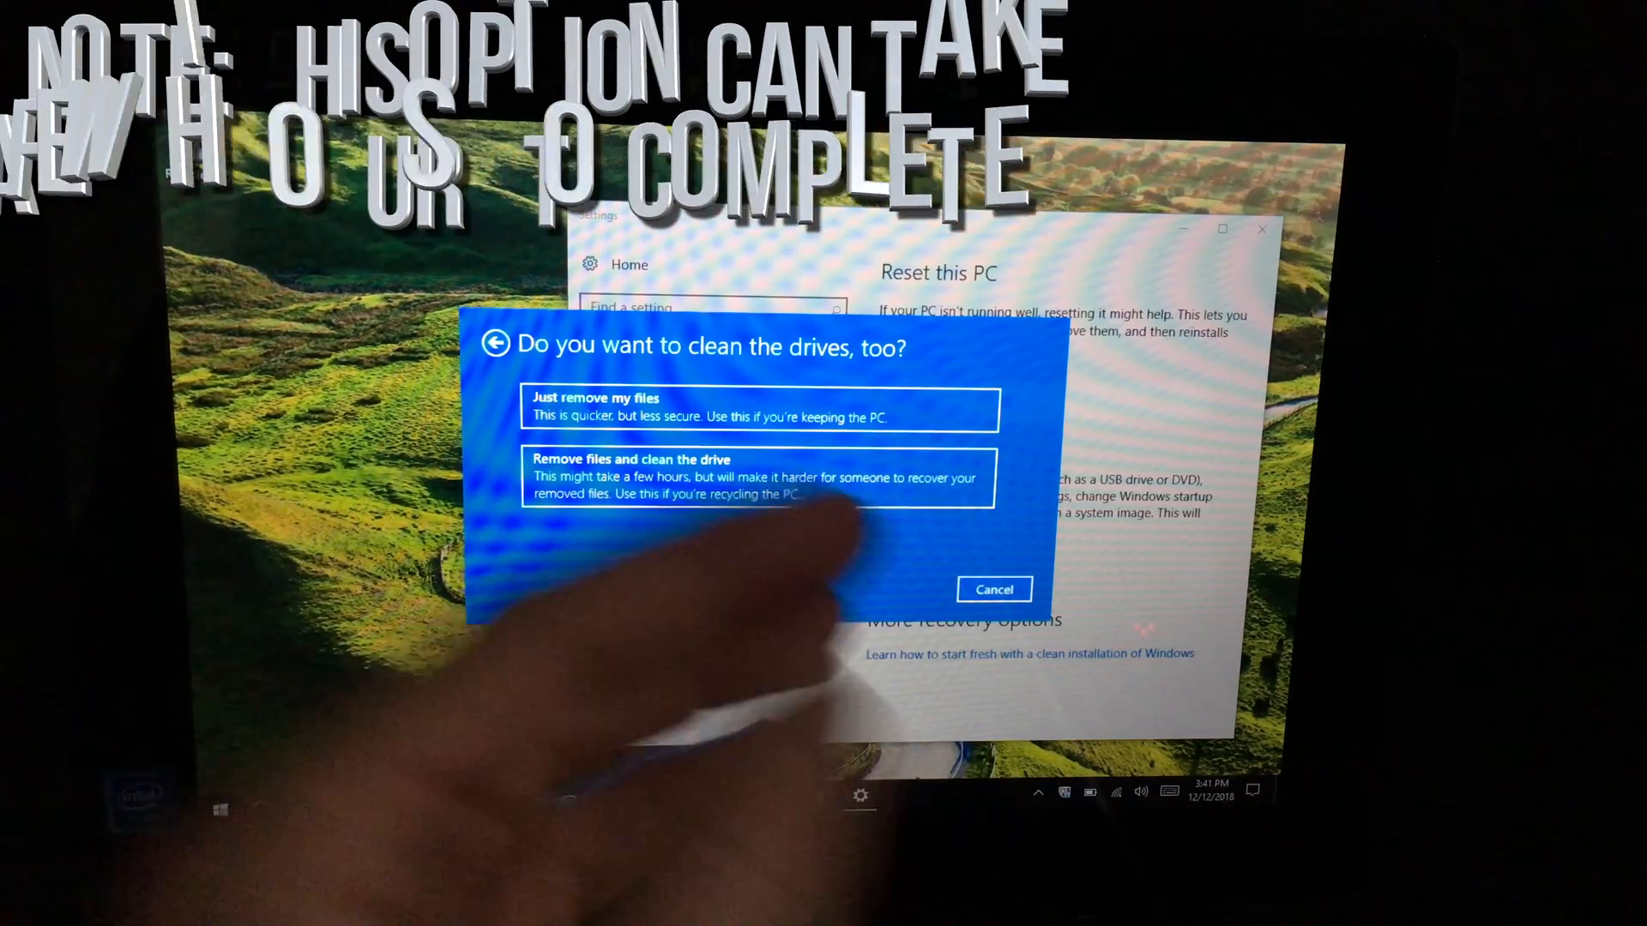
click(758, 478)
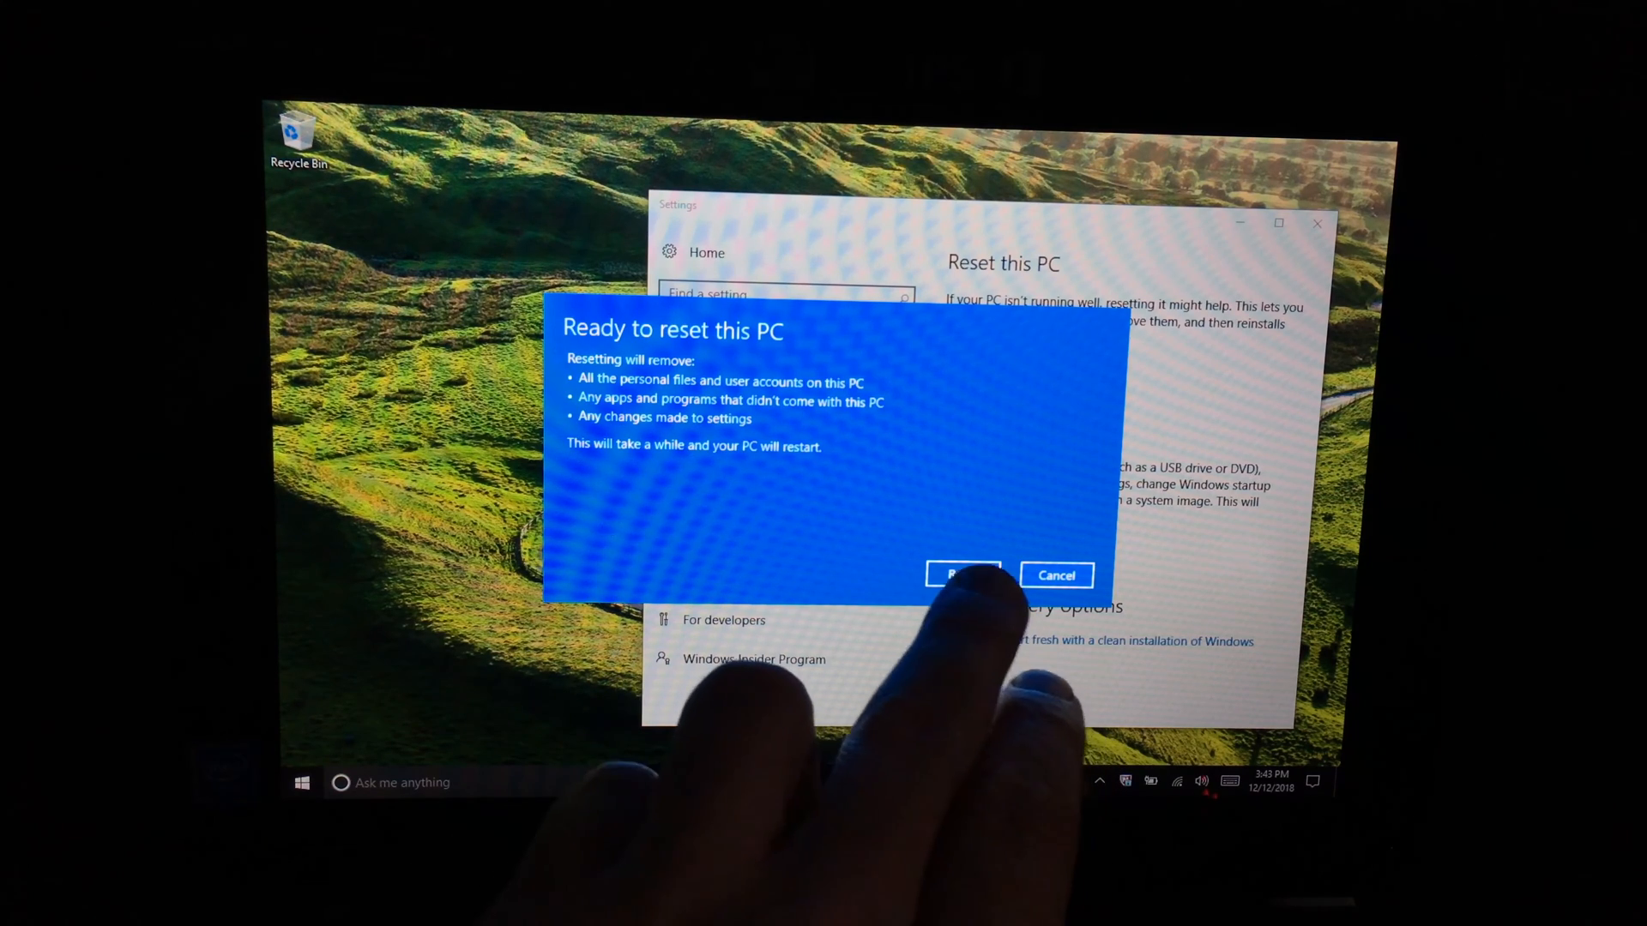
Step: Confirm Reset so the tablet restarts into the reset process
click(964, 574)
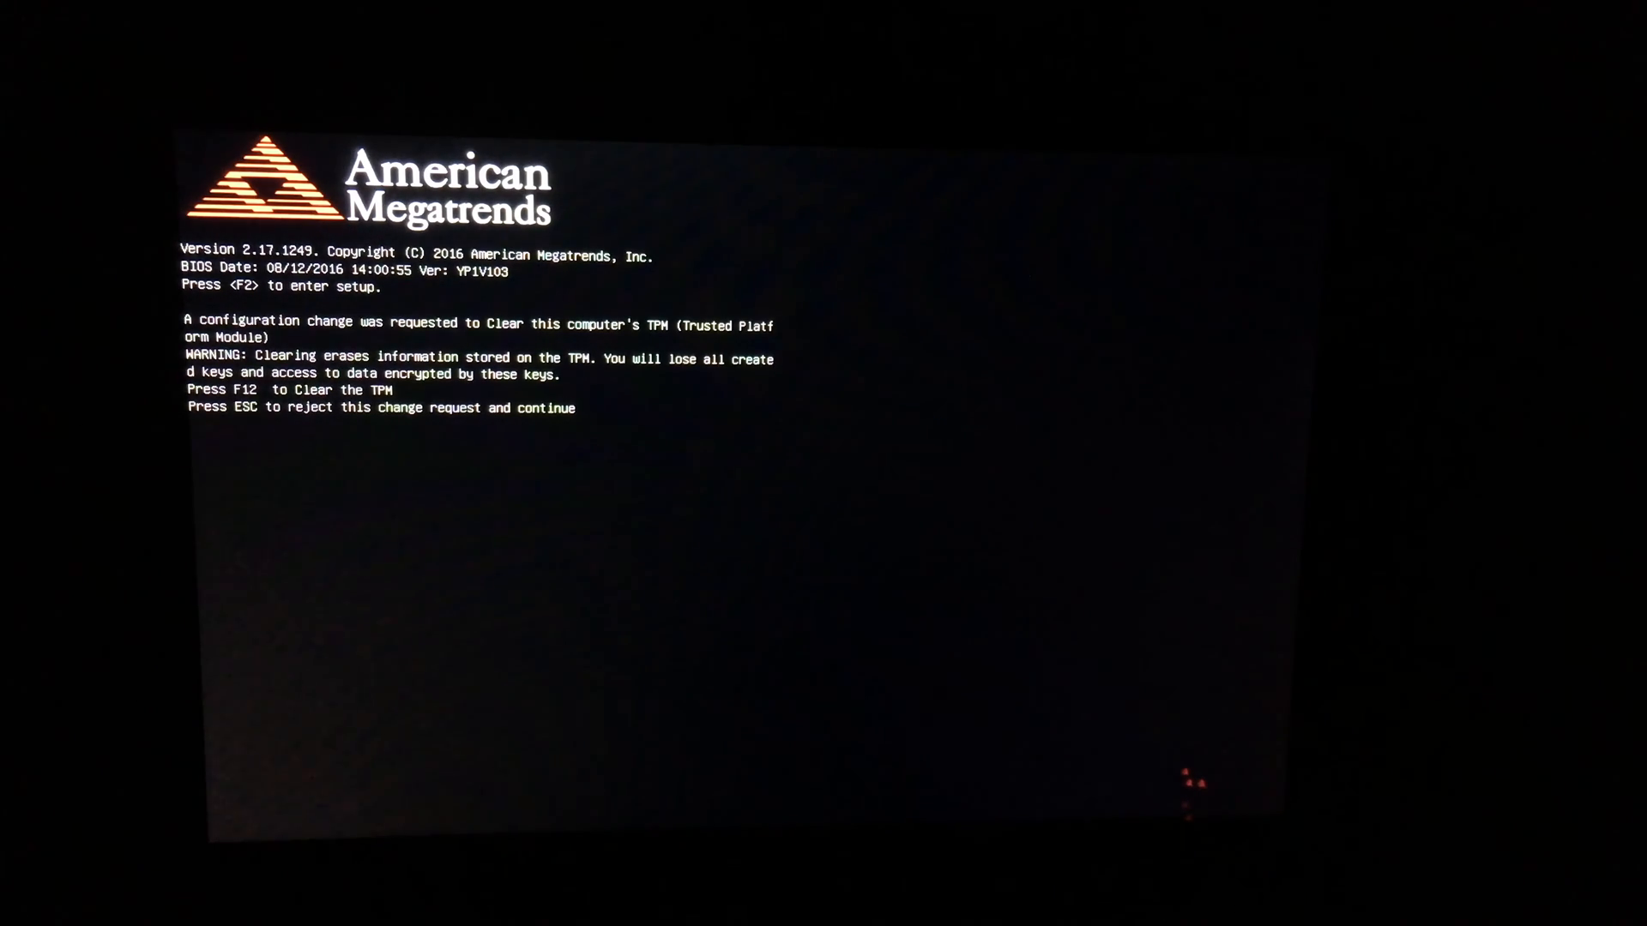
Step: Clear the TPM with F12 at the firmware prompt and continue booting
key(F12)
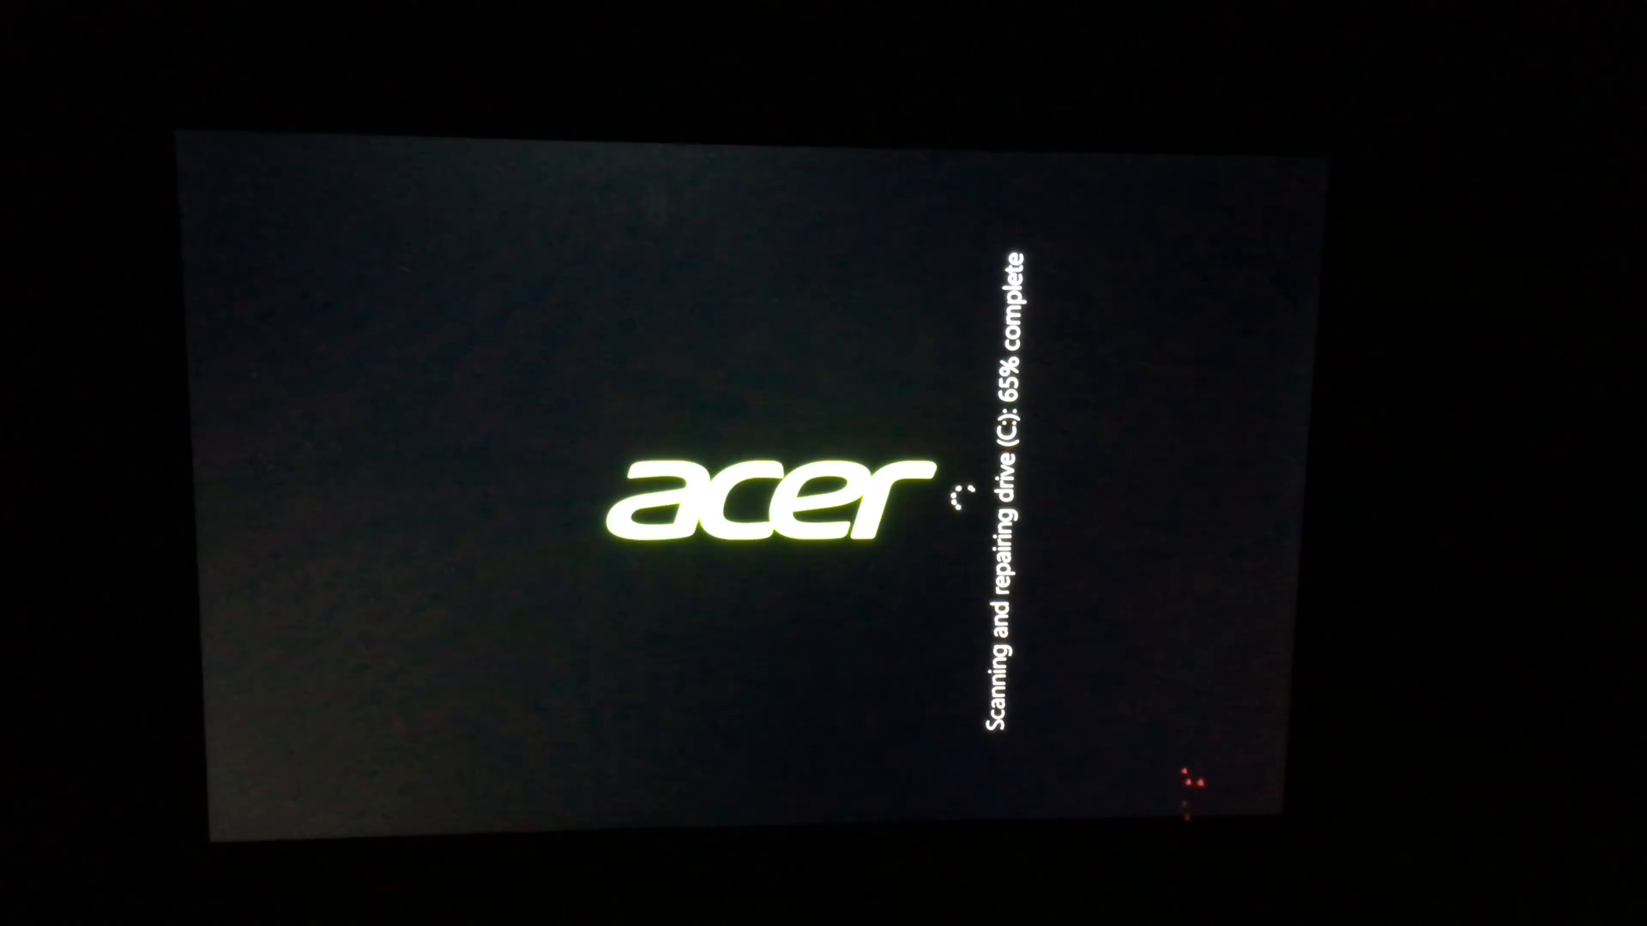